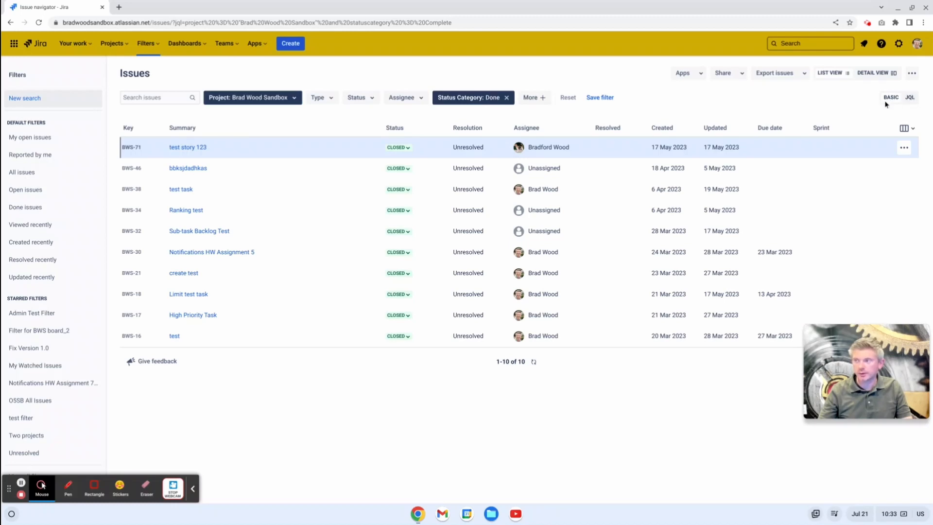
Step: Switch the issue search to JQL mode and reinsert the = operator after statuscategory in the query
click(909, 98)
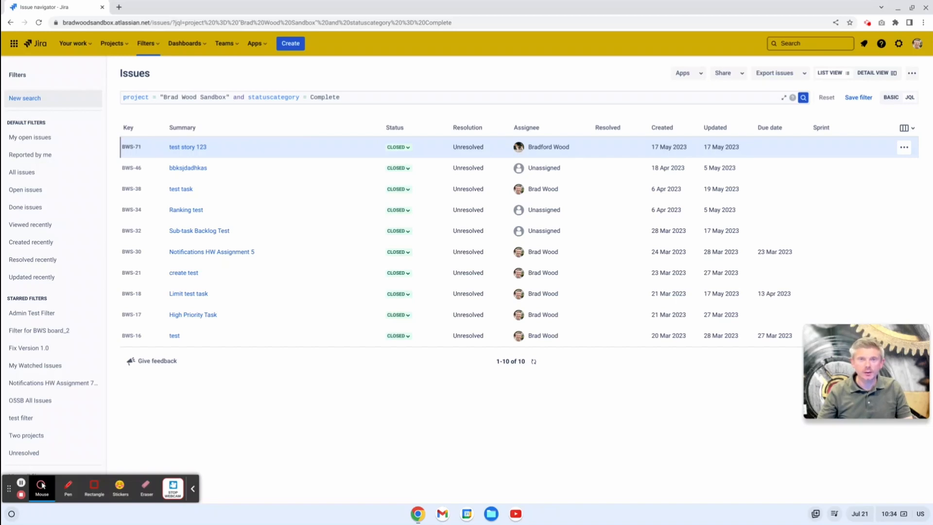
click(306, 97)
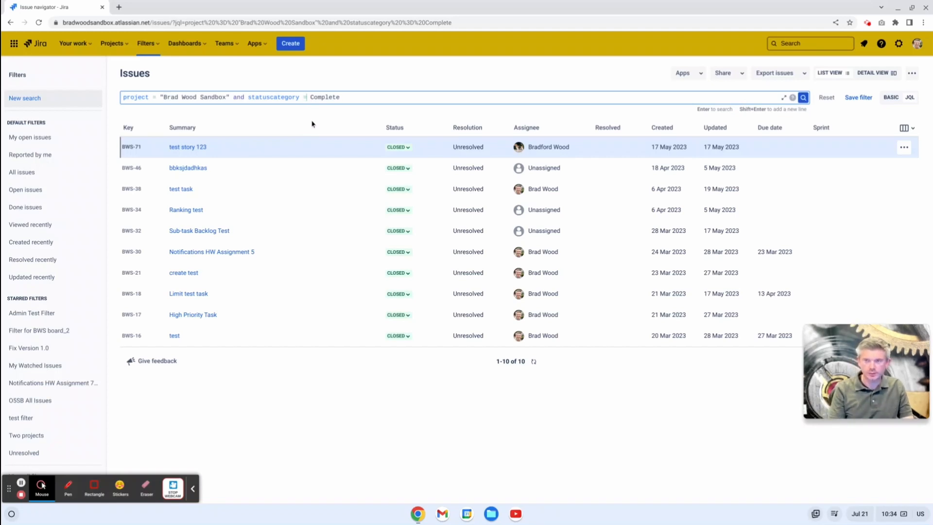
key(BackSpace)
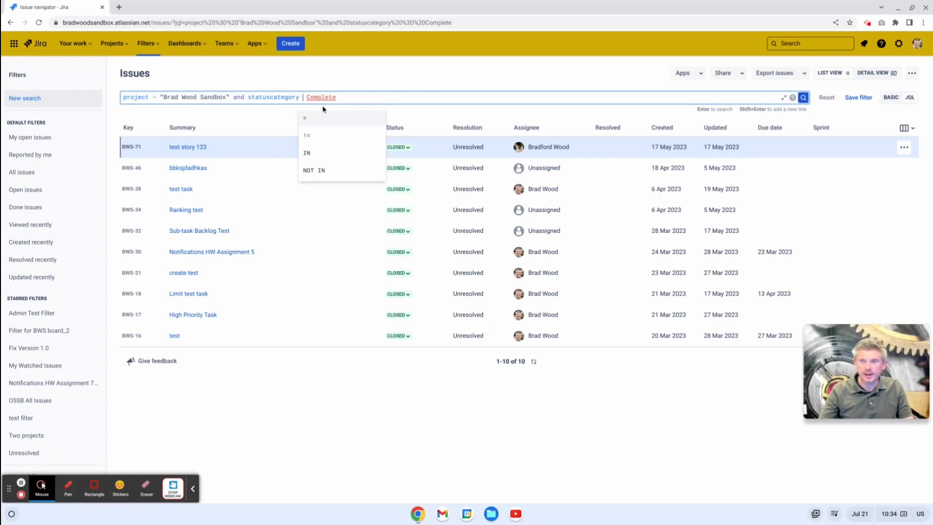
mouse_move(321, 100)
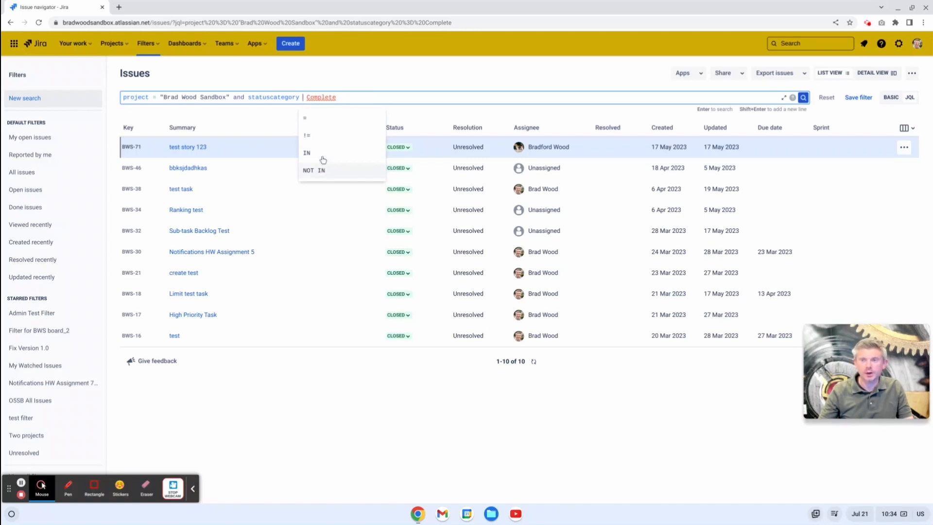
click(324, 122)
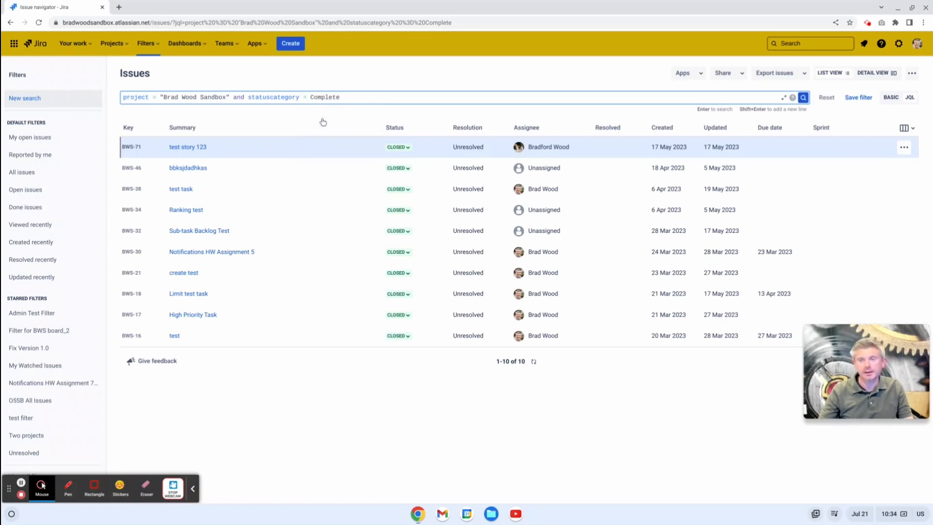
Step: Replace the field name before = Complete in the query with the suggested statusCategory field
click(299, 96)
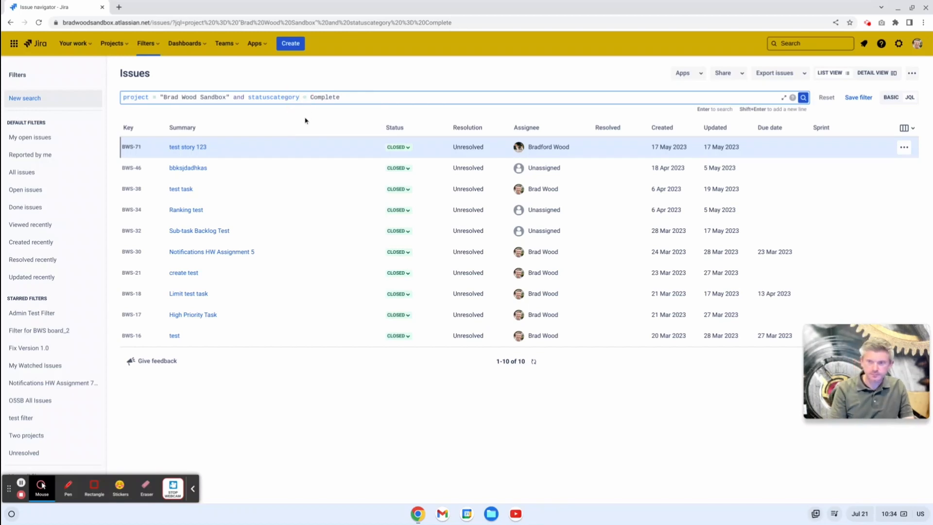
key(BackSpace)
key(BackSpace)
key(BackSpace)
key(BackSpace)
key(BackSpace)
key(BackSpace)
key(BackSpace)
key(BackSpace)
key(BackSpace)
key(BackSpace)
key(BackSpace)
key(BackSpace)
key(BackSpace)
key(BackSpace)
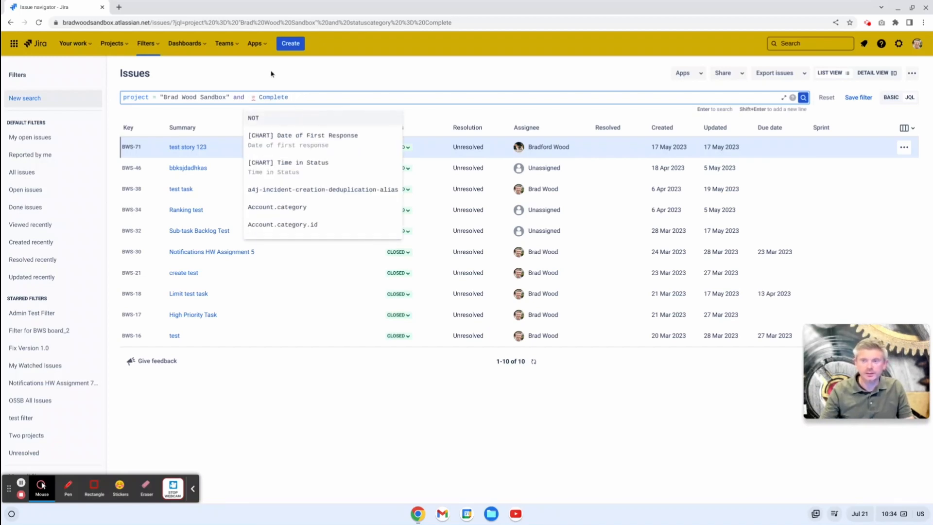
mouse_move(253, 97)
text(status)
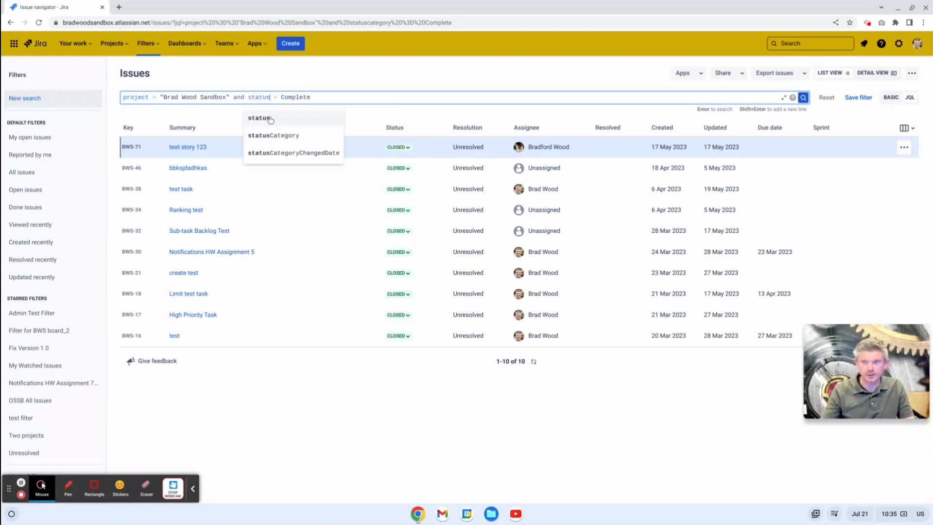
click(286, 138)
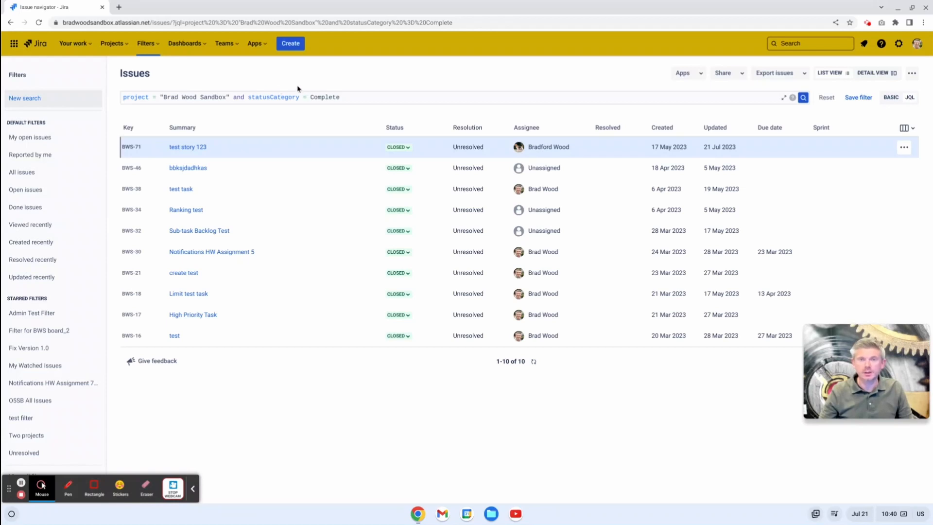
Step: Expand the JQL editor and start a second query line with the AND operator
click(370, 99)
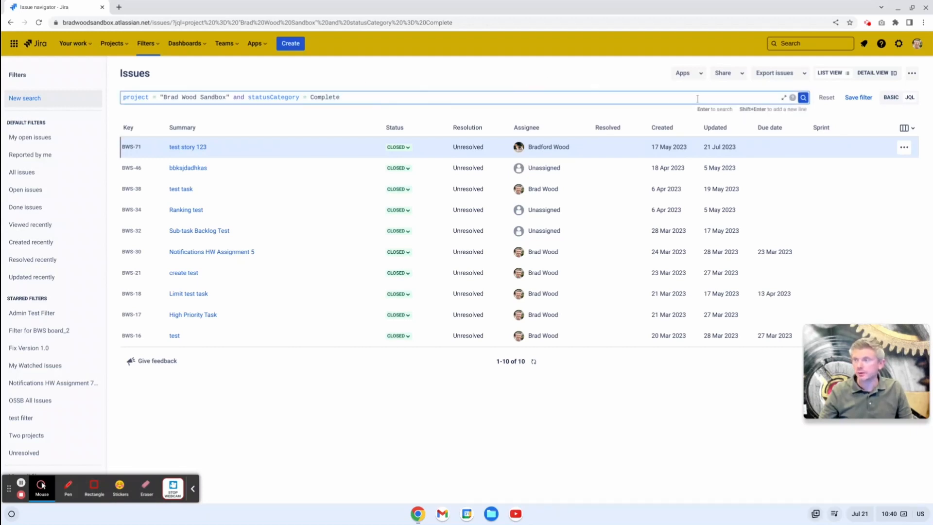
click(784, 99)
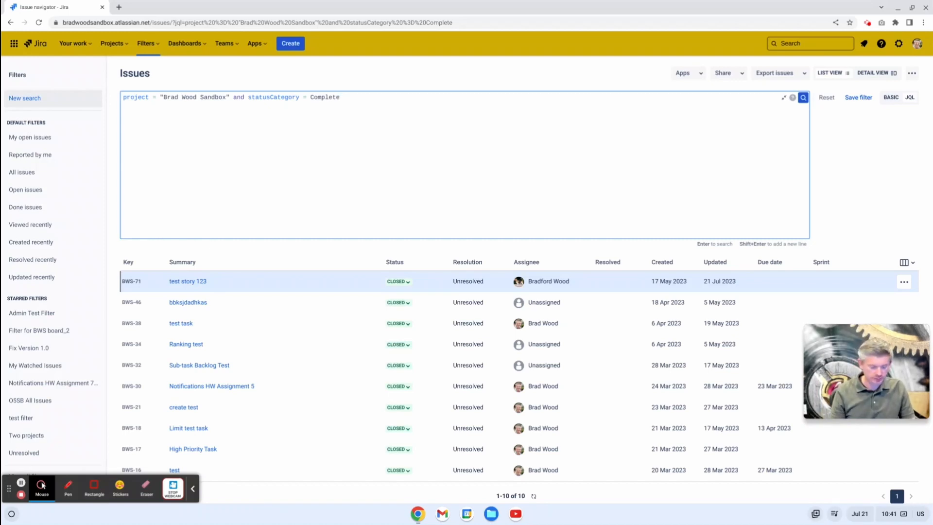
key(shift+Return)
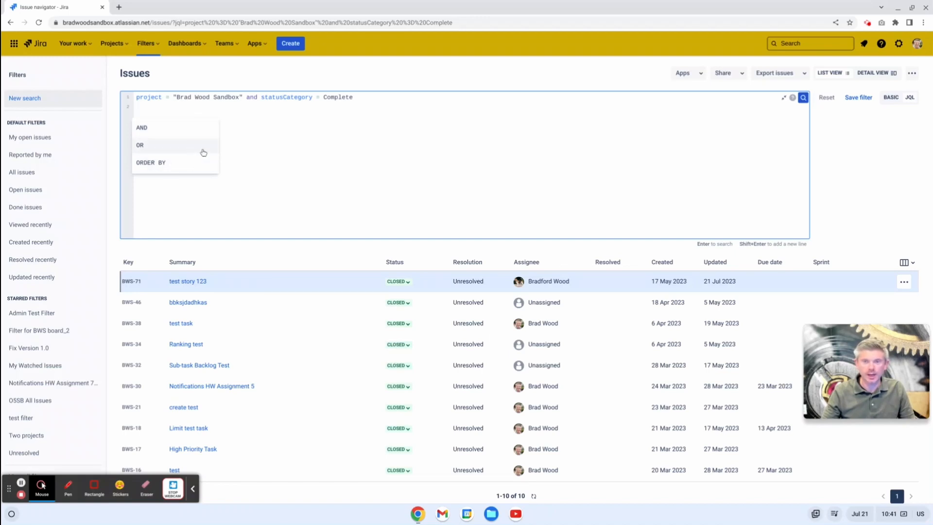
click(170, 133)
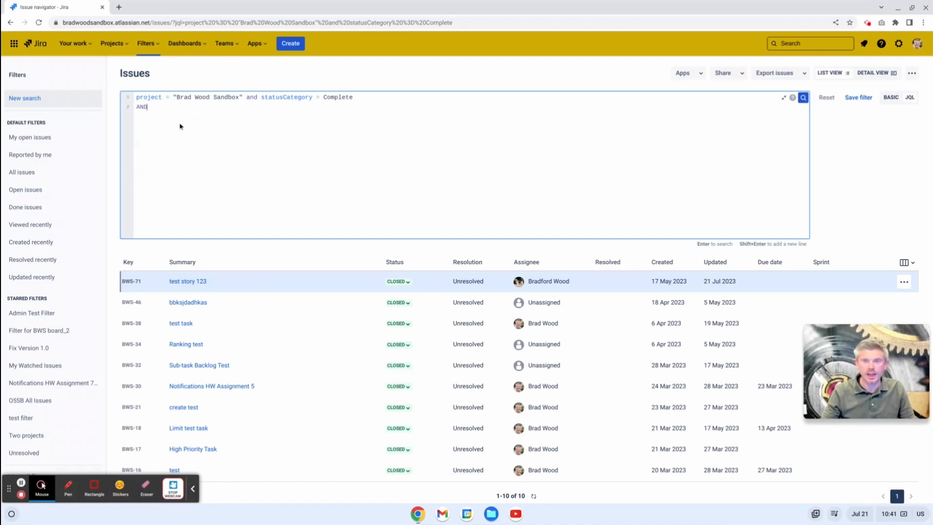
Step: Complete the second line as an assignee = condition with the first suggested user, and run the search
text(assi)
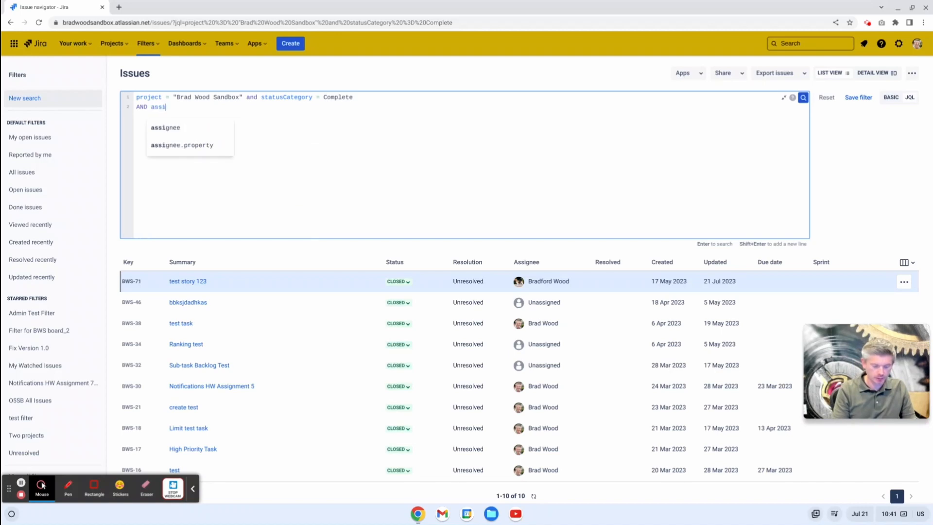
text(gnee)
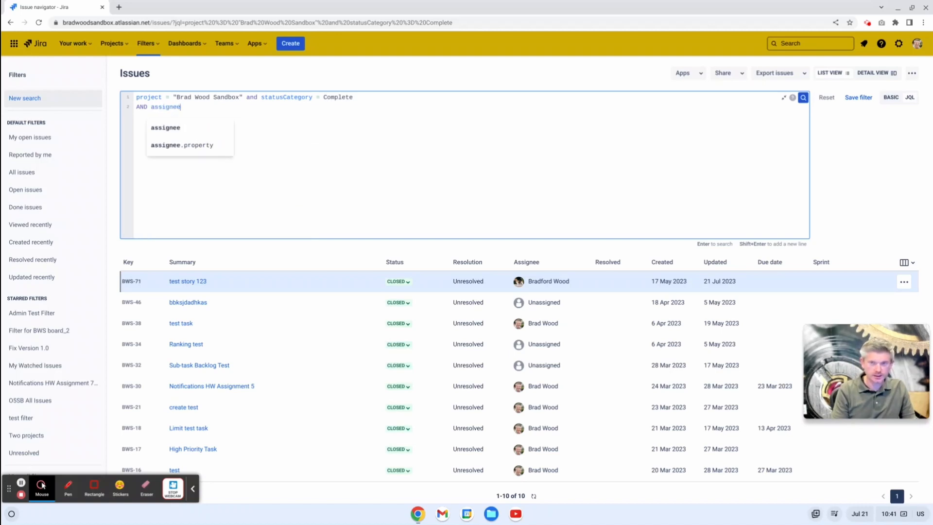
text( = )
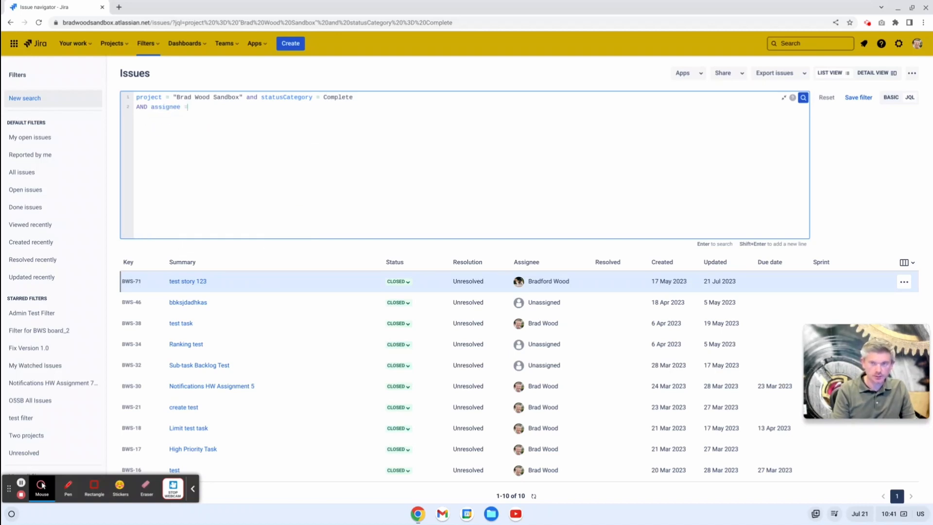
text(Brad)
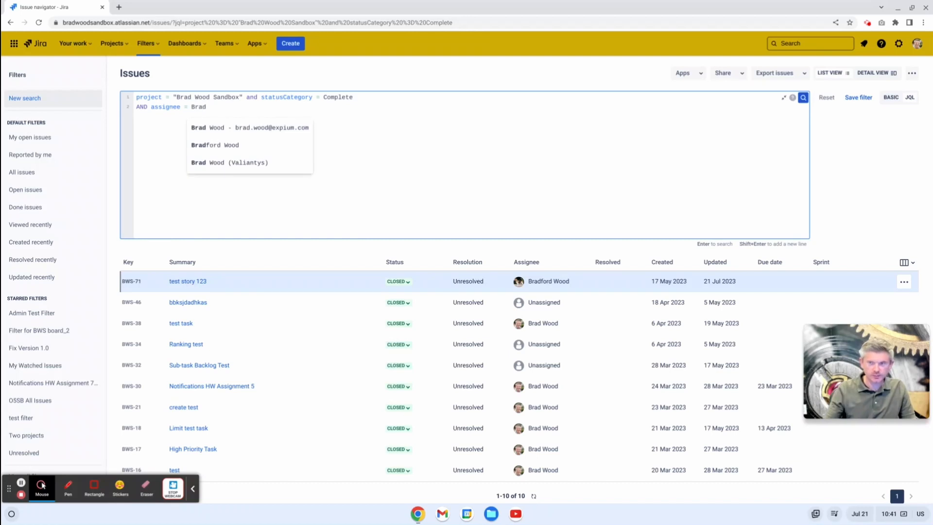
click(198, 128)
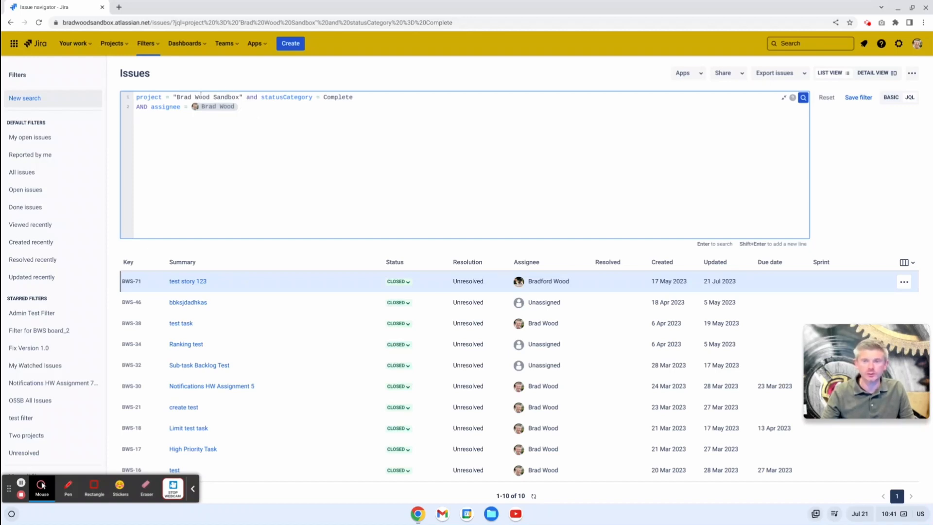
click(197, 107)
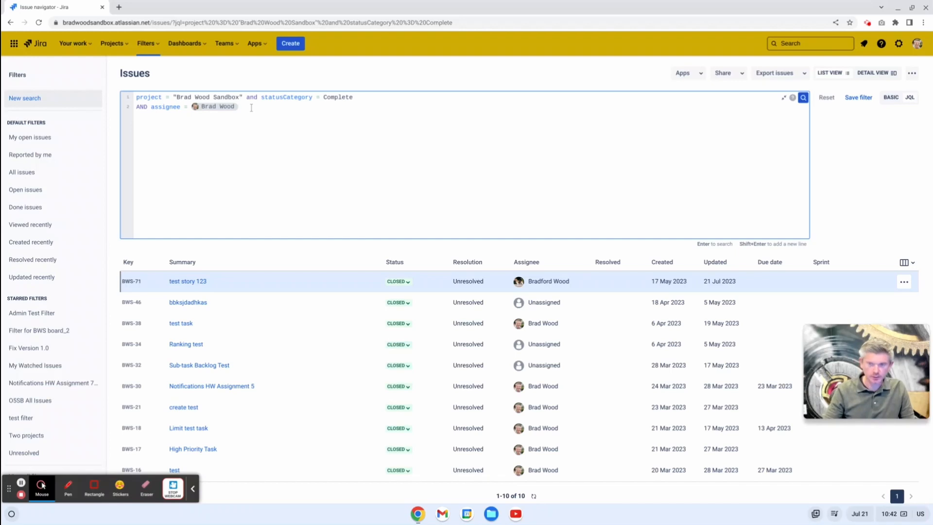
key(Return)
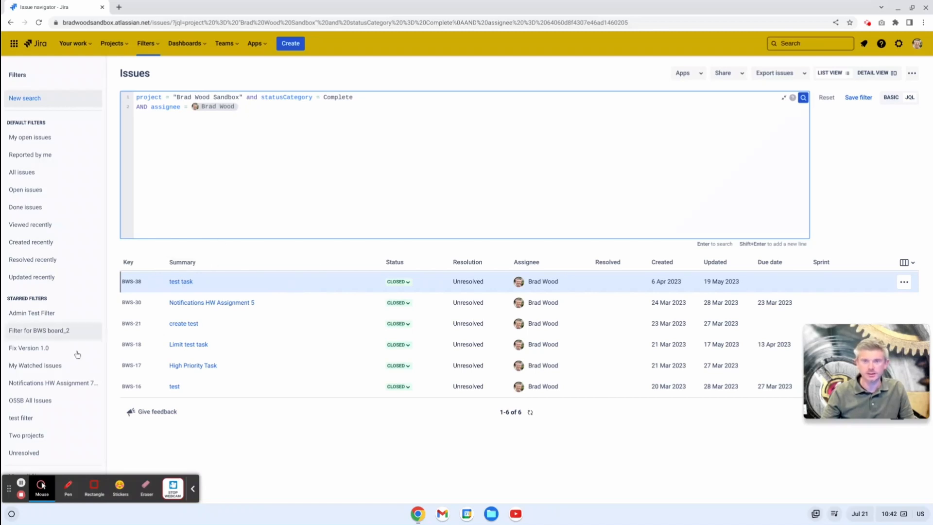
Step: Look at the status transitions available for the "test task" issue in the results without changing its status
click(21, 483)
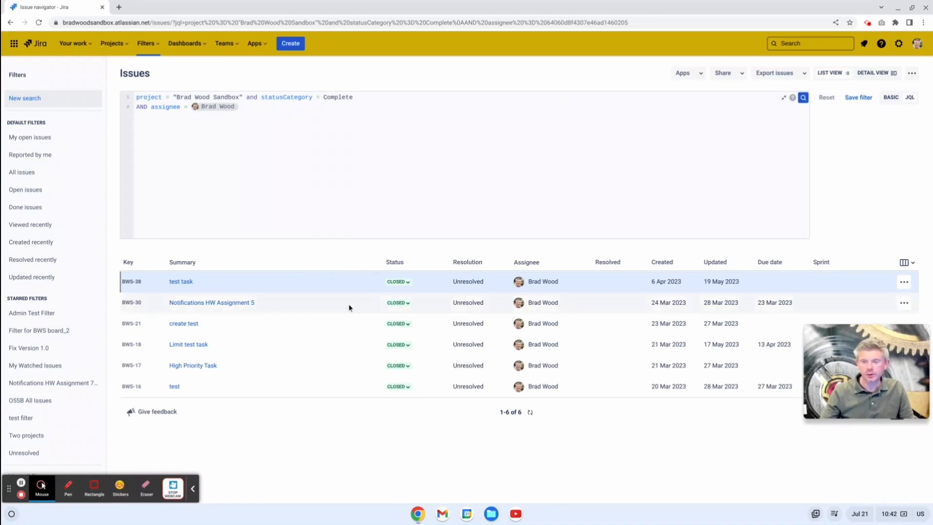
click(410, 284)
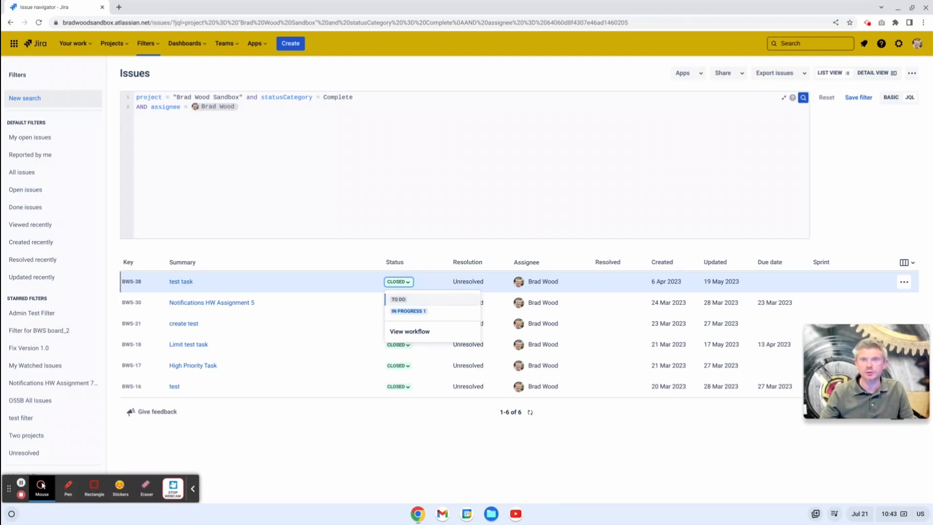
click(358, 258)
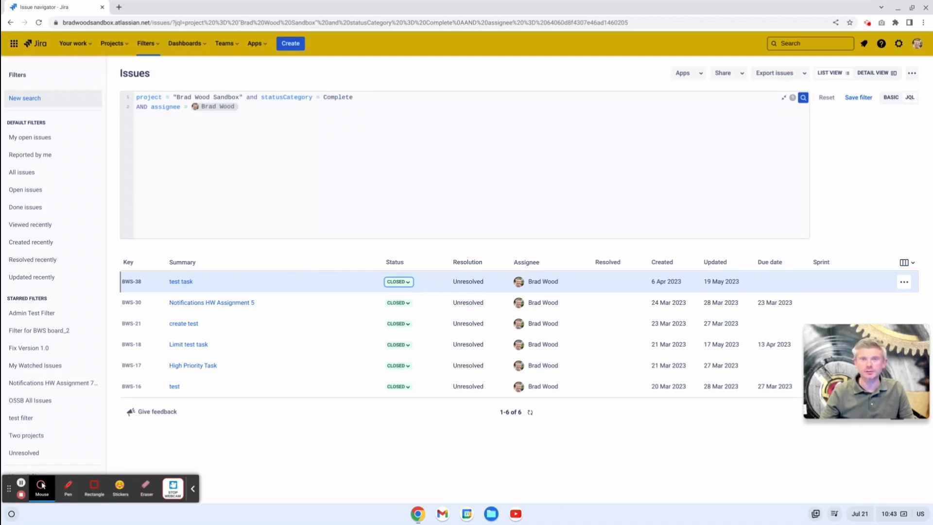
click(182, 451)
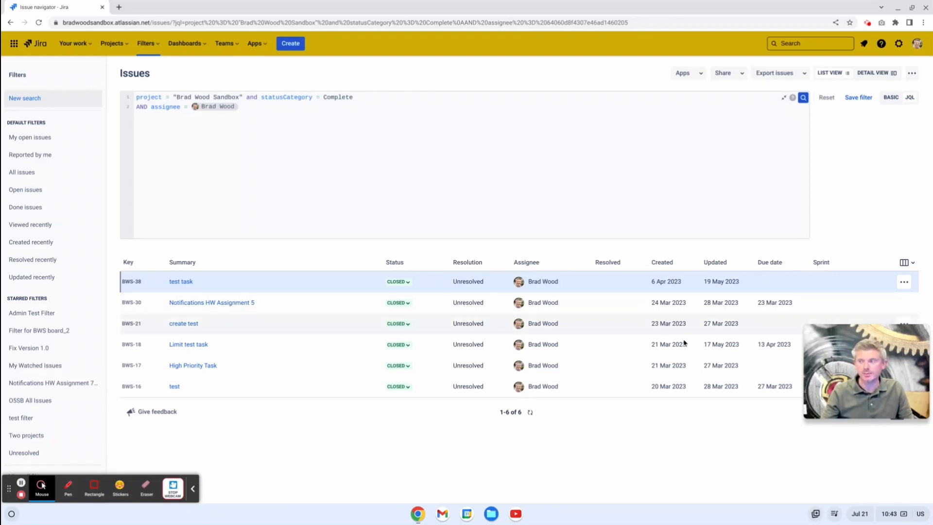
mouse_move(835, 343)
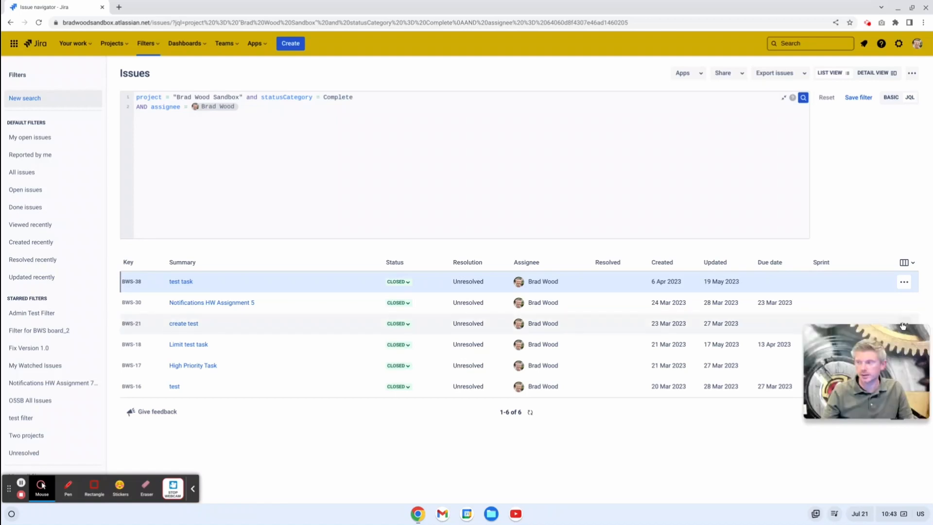
drag(829, 373, 822, 454)
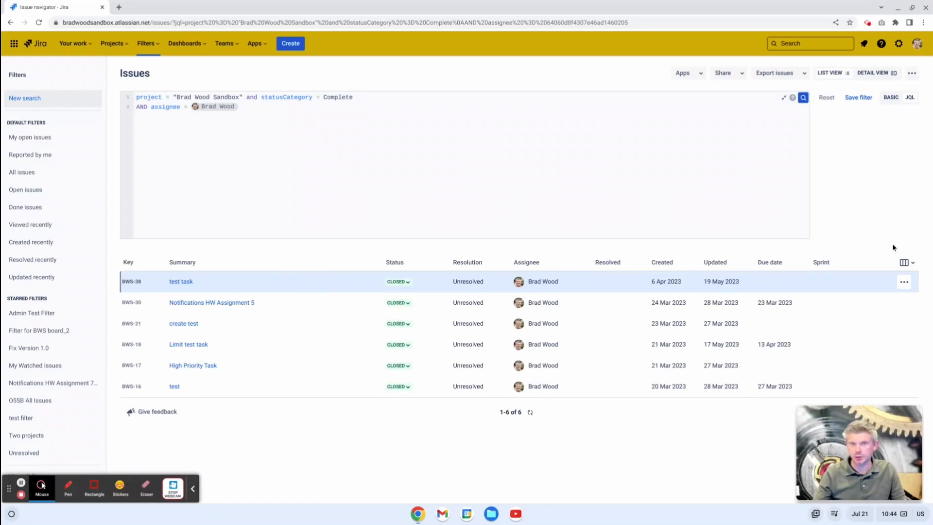
Step: Add the Labels and Priority columns to the issue results list
click(907, 263)
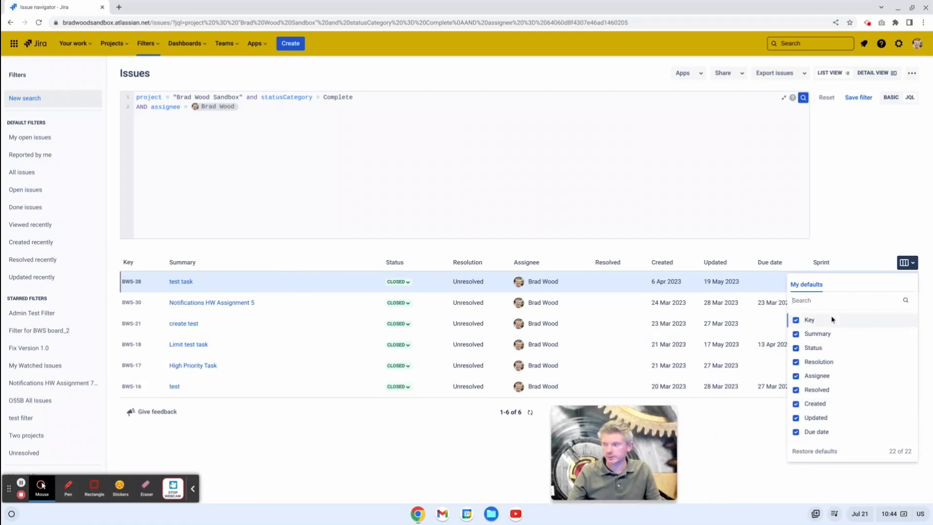
scroll(831, 320, down, 2)
scroll(832, 329, down, 4)
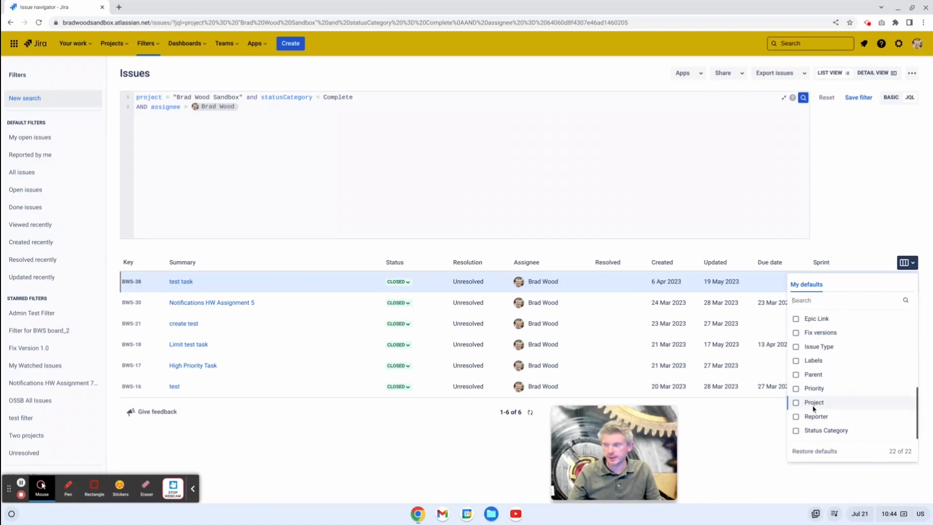
scroll(810, 403, up, 3)
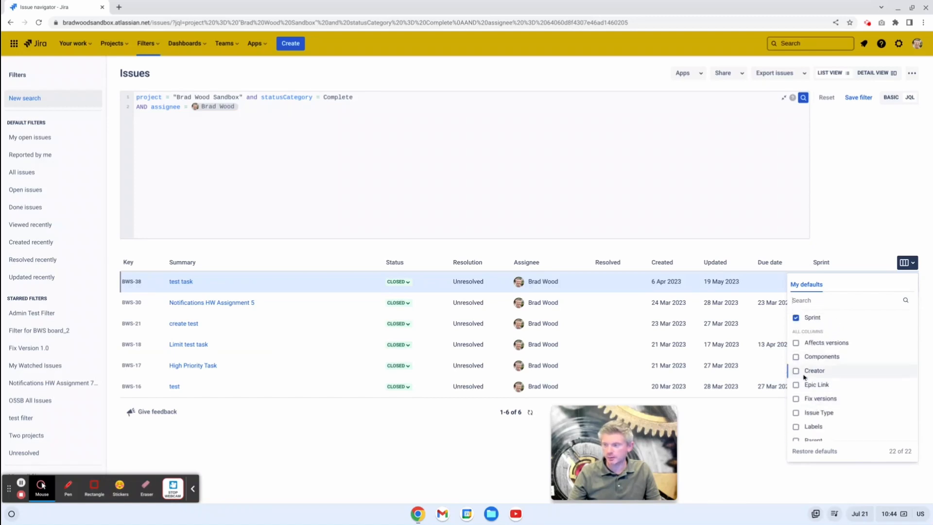
scroll(807, 395, down, 1)
scroll(806, 393, down, 1)
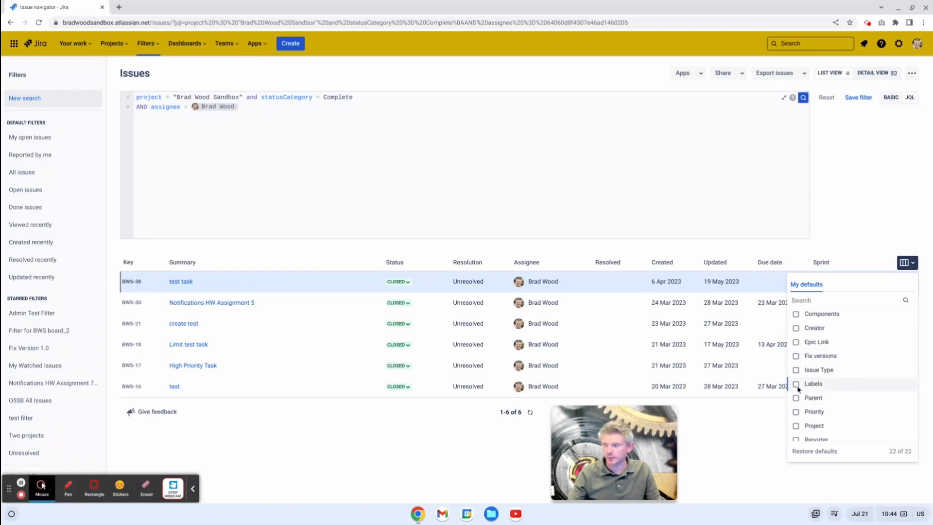
click(795, 412)
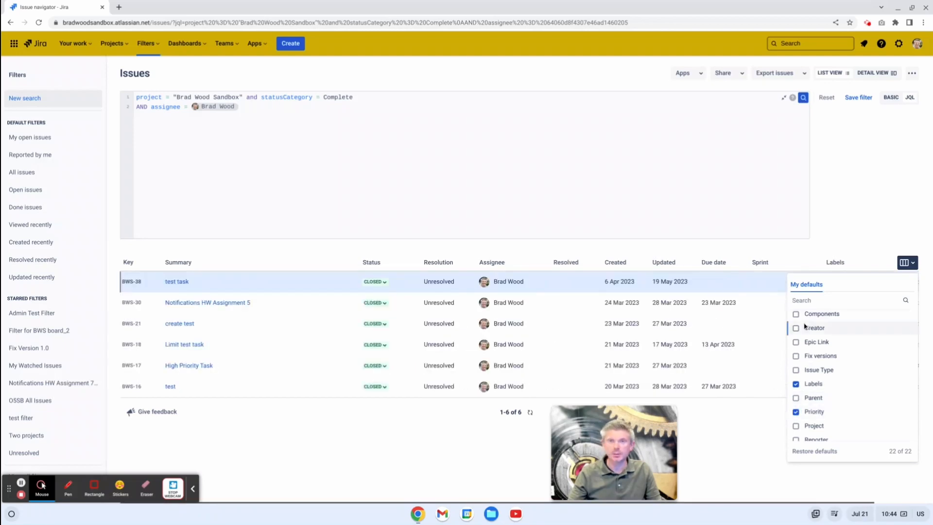
click(753, 432)
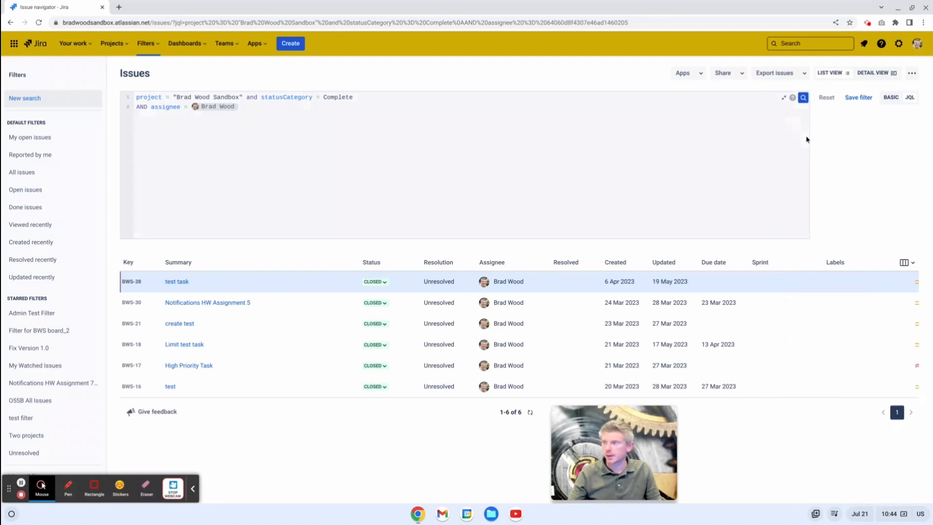
Step: Collapse the JQL editor and go back to the old issue search, skipping the feedback question and dismissing the notification
click(783, 98)
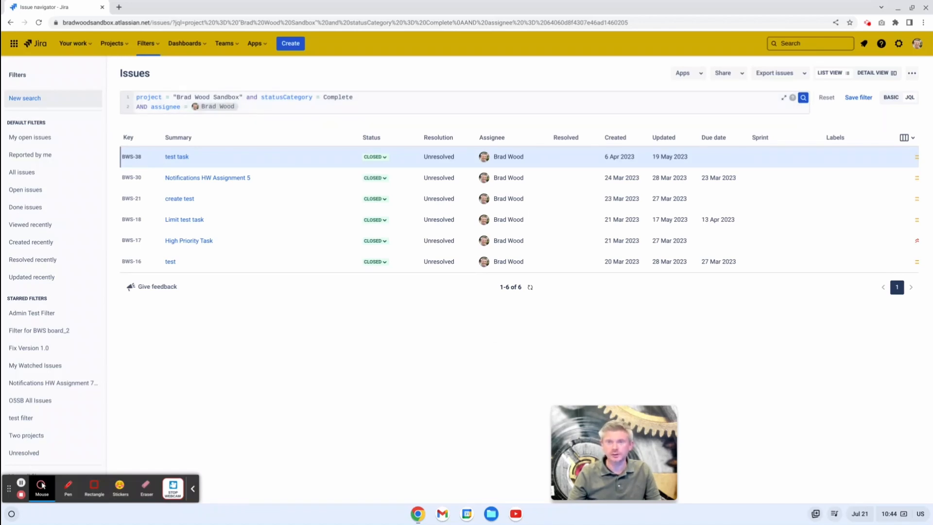
click(912, 75)
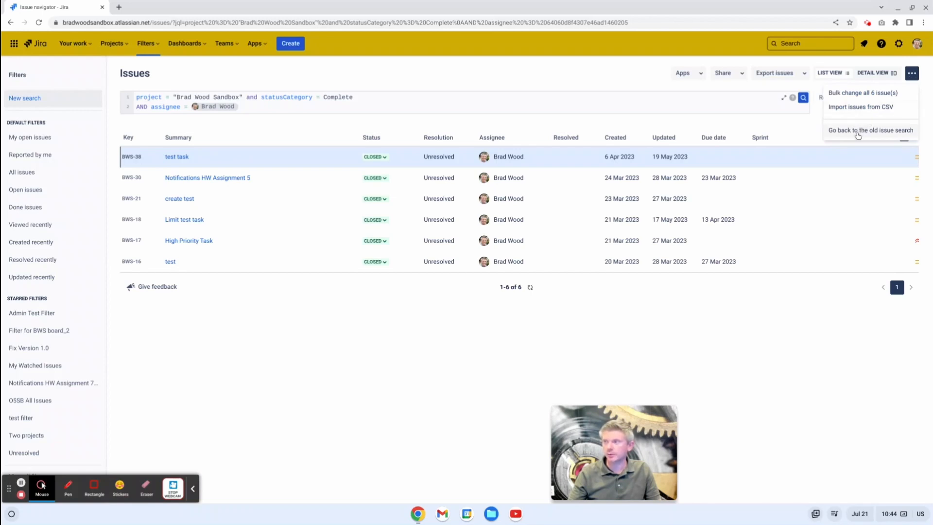
click(858, 132)
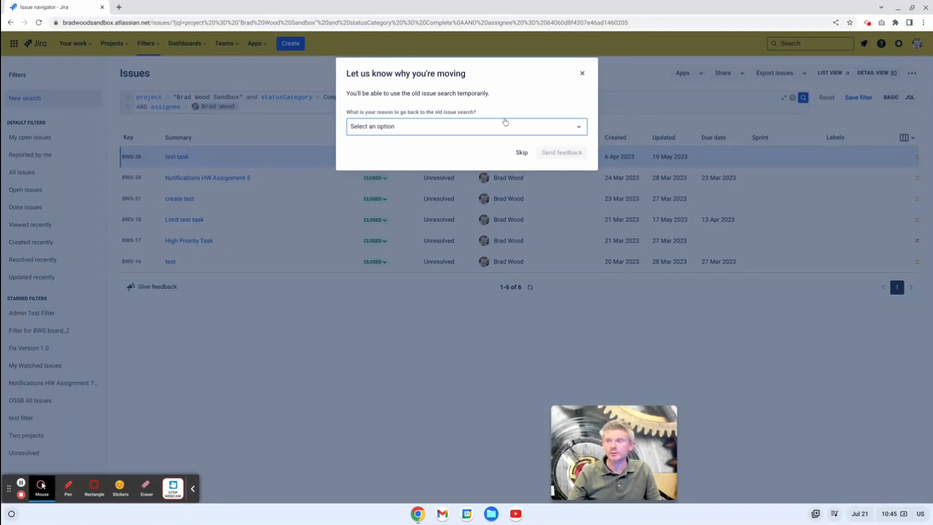
click(470, 131)
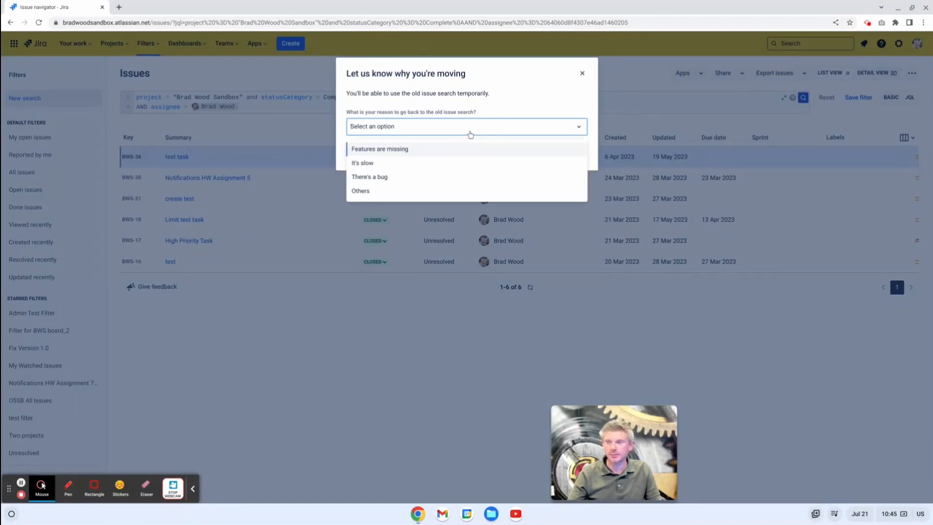
click(511, 108)
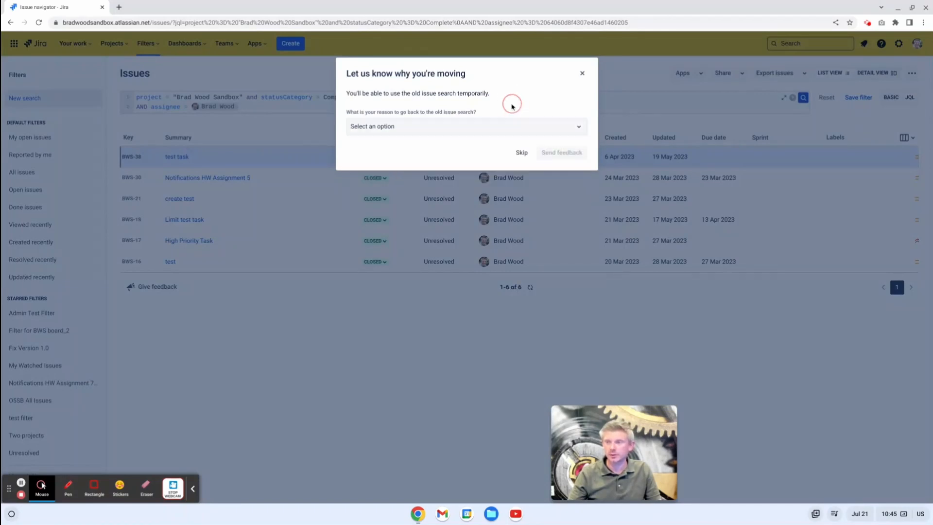
click(522, 153)
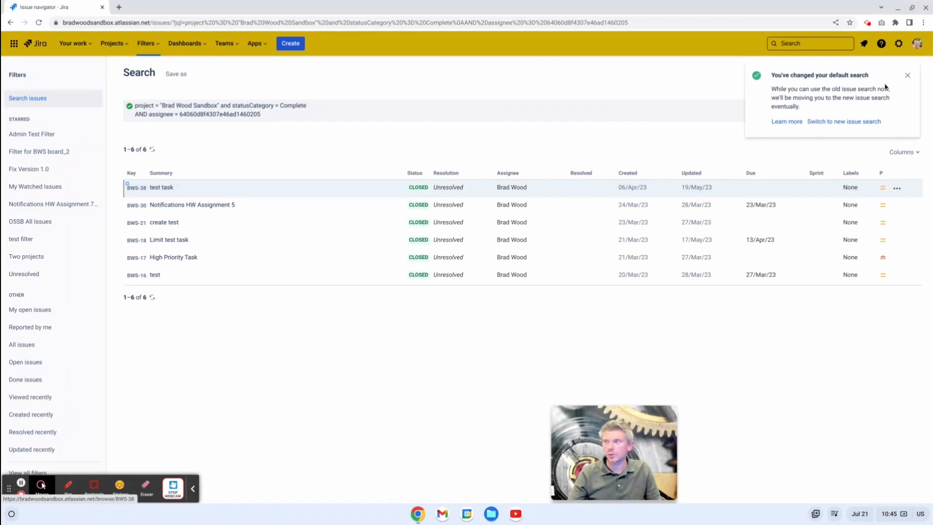
click(907, 76)
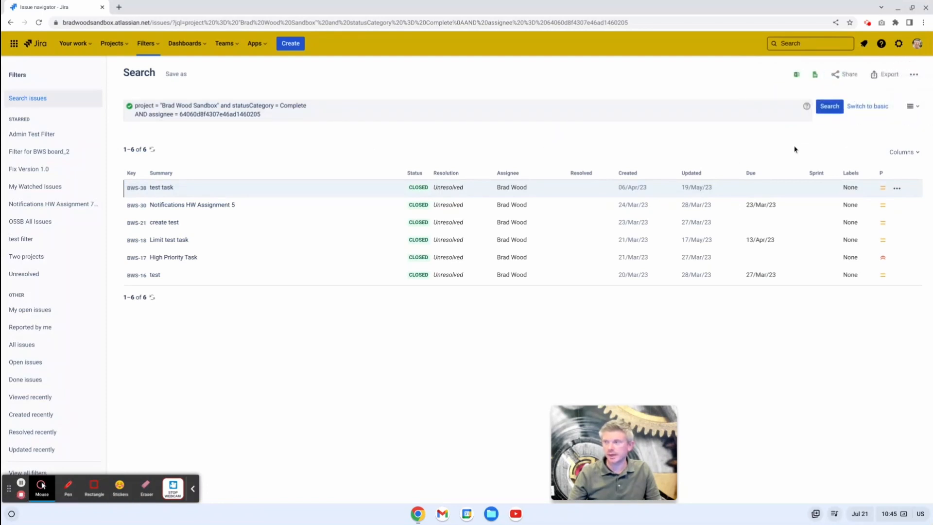
Step: Switch from the old issue search to the new issue search
click(914, 75)
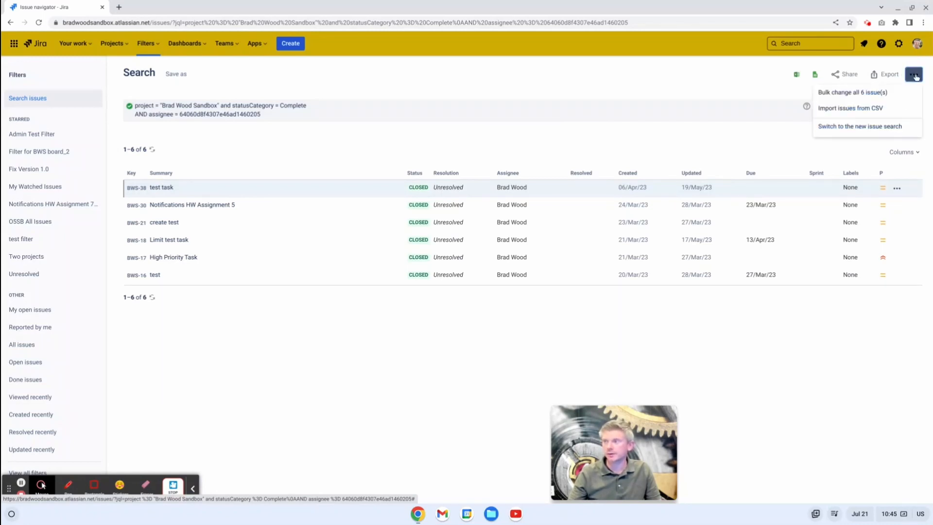
click(847, 127)
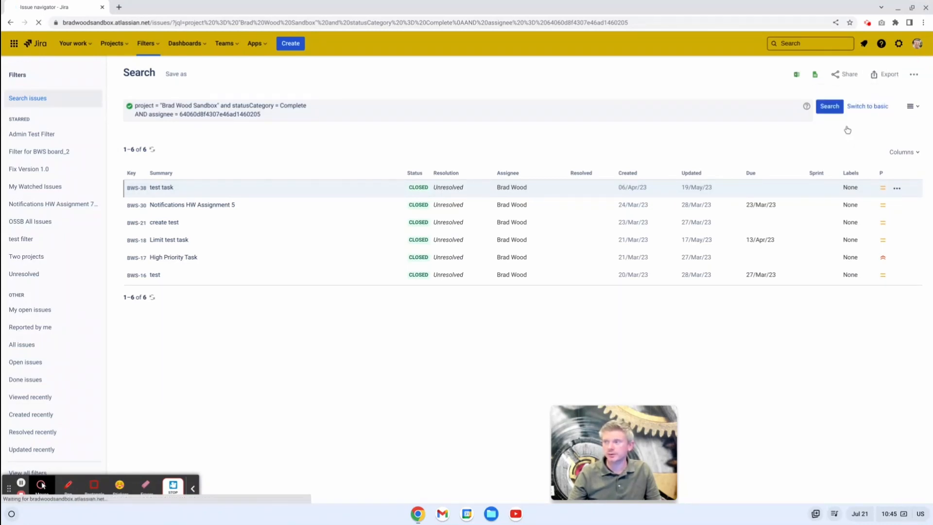